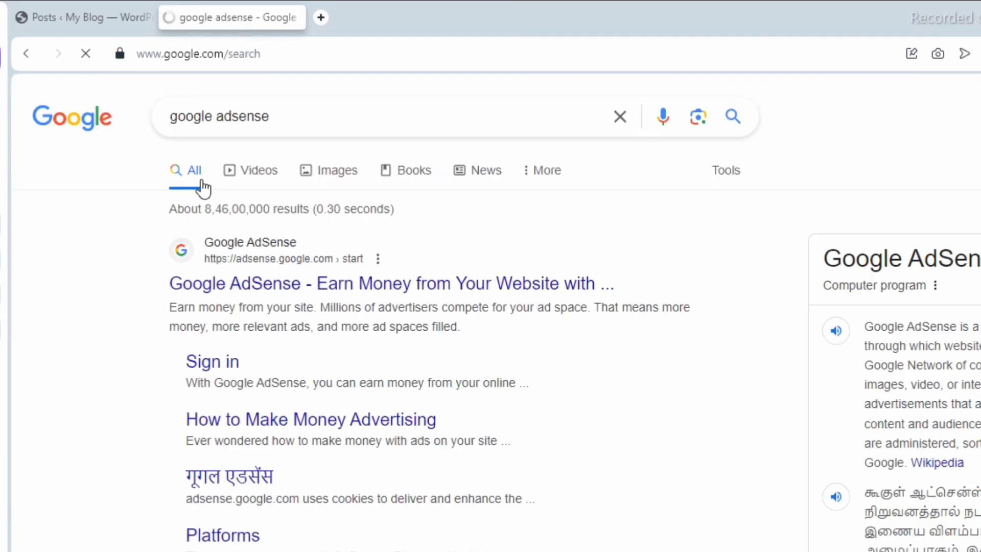
- Open the Google AdSense site from the search results and sign in with the second listed Google account
left_click(285, 290)
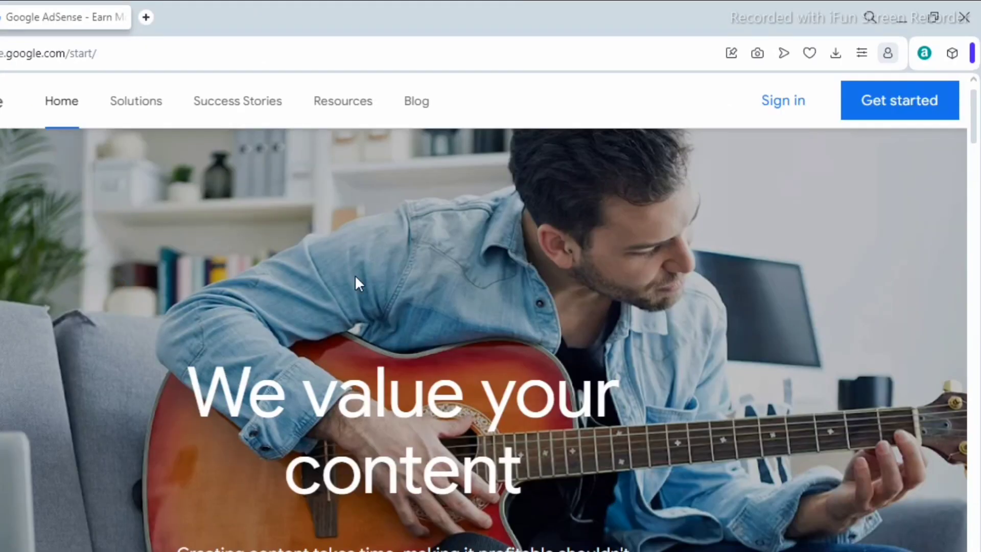
left_click(766, 105)
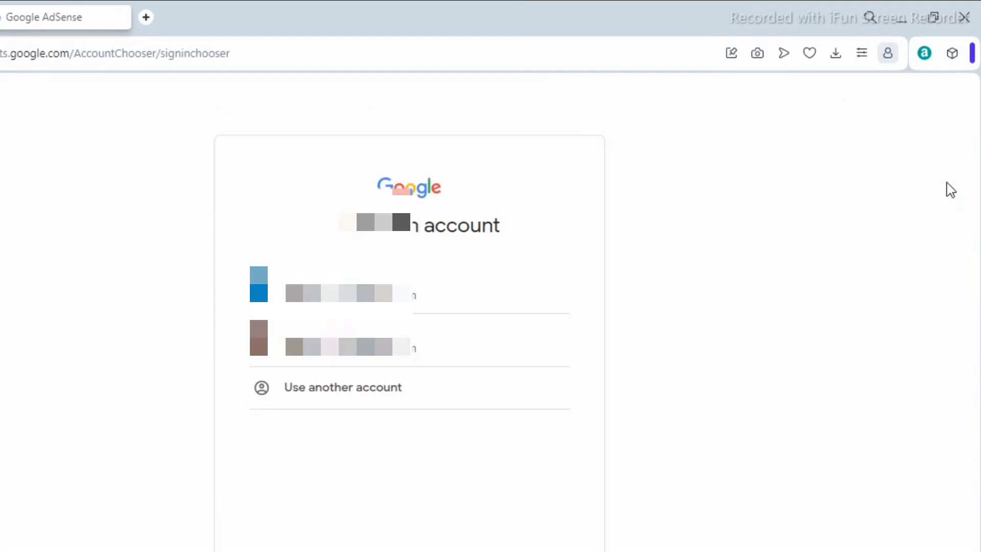
left_click(383, 344)
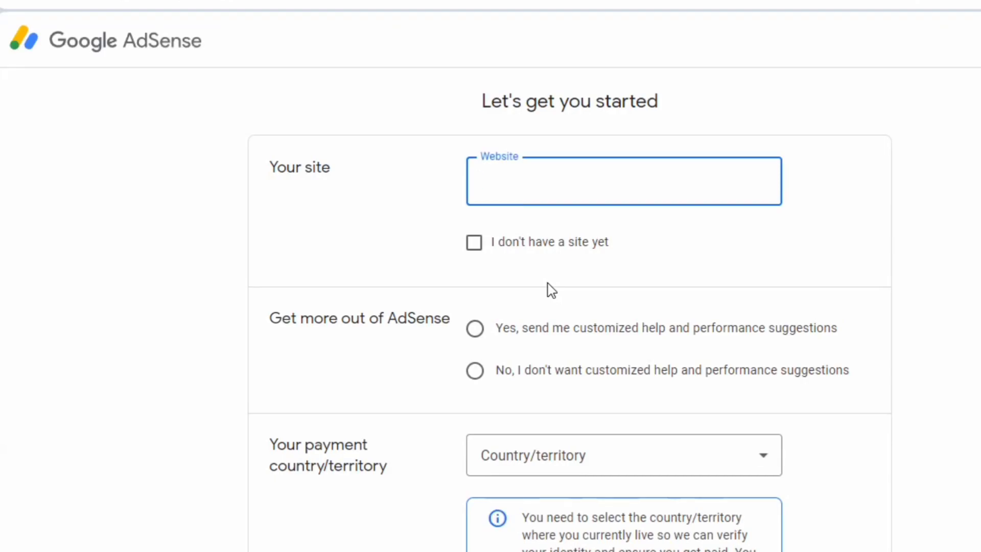
- Fill in the AdSense sign-up form: no site yet, no customized help and performance suggestions, and India as payment country
left_click(508, 247)
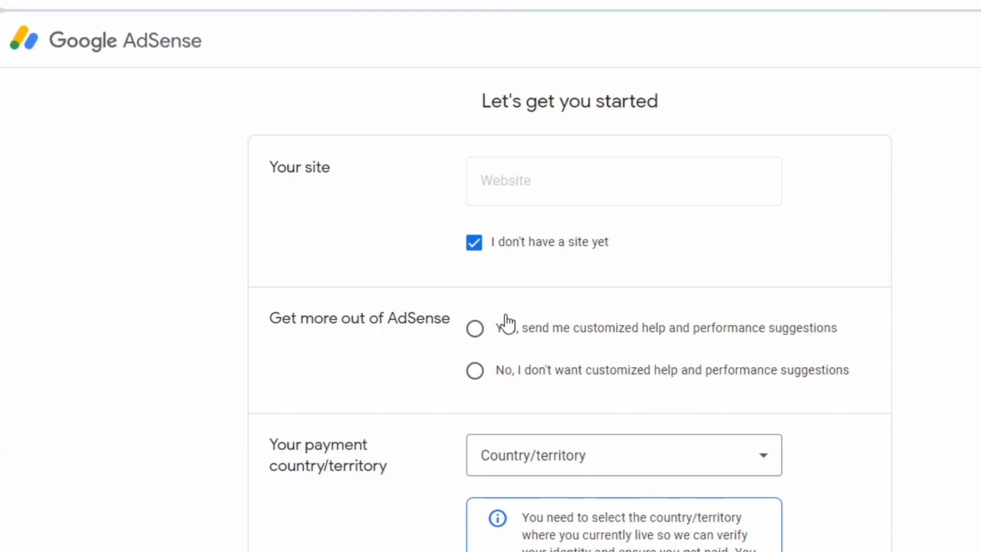
left_click(474, 373)
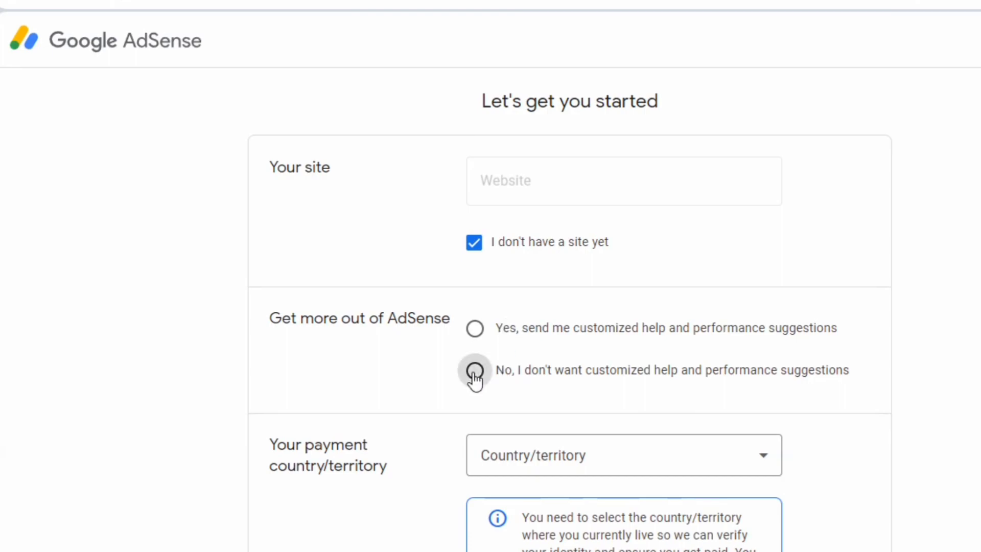
left_click(582, 469)
scroll(779, 305, "down", 15)
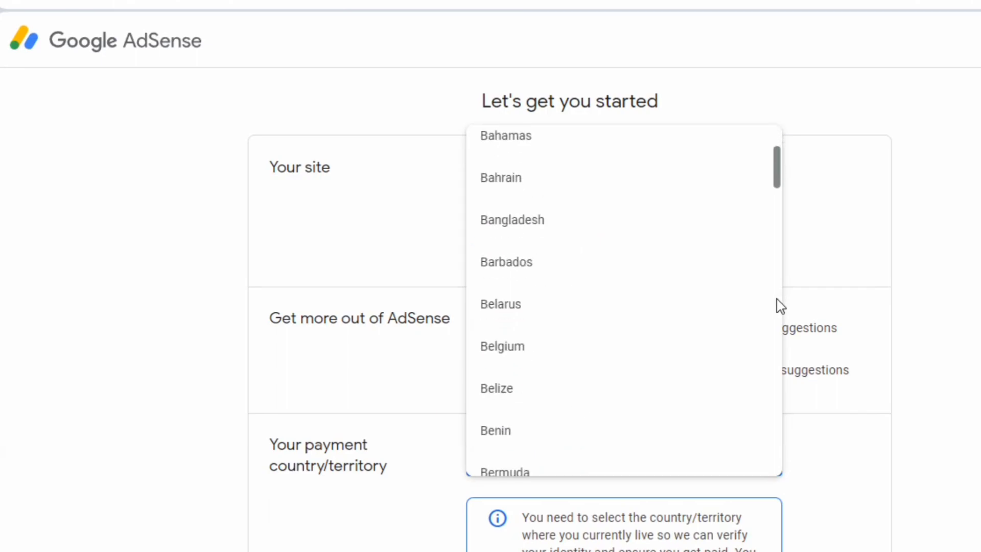
scroll(780, 306, "down", 20)
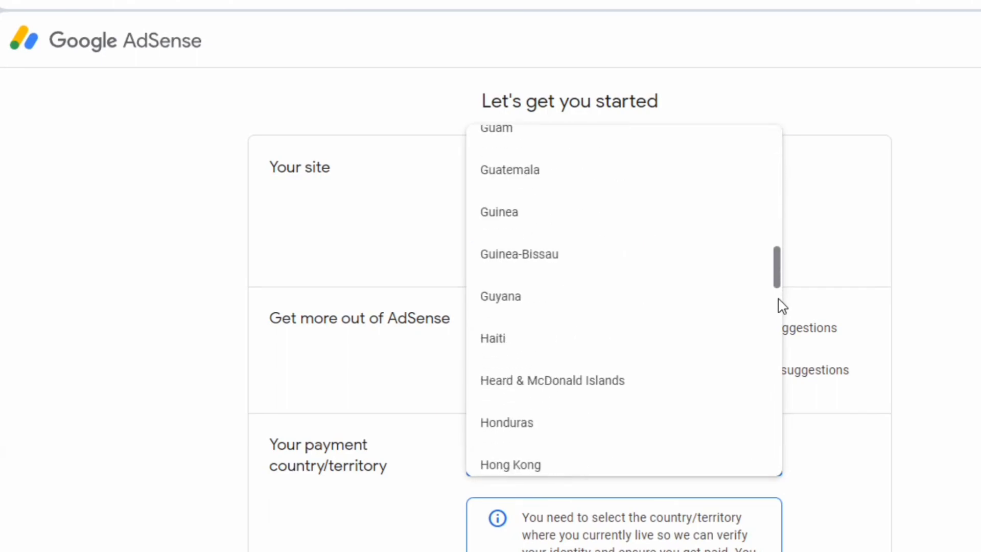
scroll(780, 305, "down", 3)
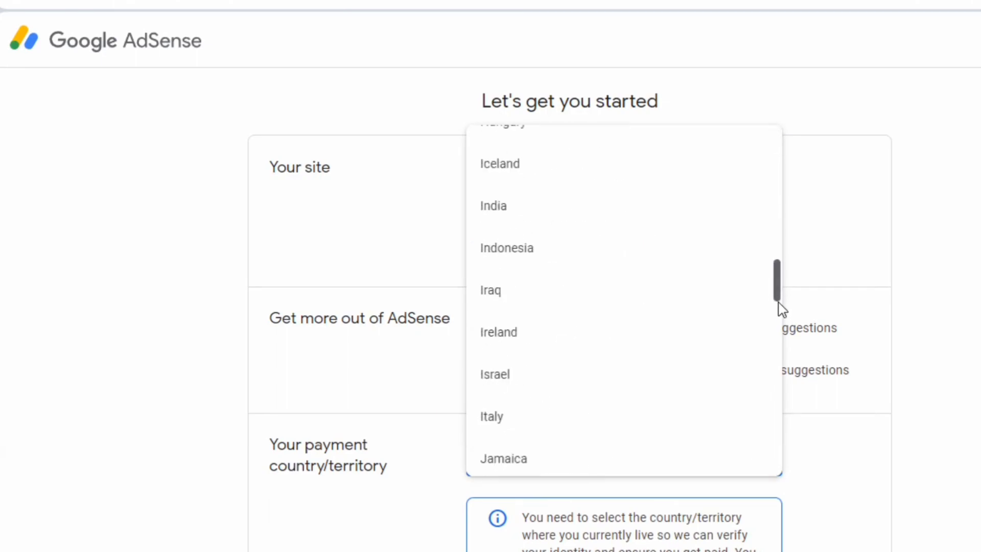
left_click(668, 221)
- Accept the AdSense terms of service agreement and start using AdSense
scroll(569, 281, "down", 10)
scroll(569, 281, "up", 4)
scroll(569, 281, "down", 4)
scroll(696, 434, "down", 2)
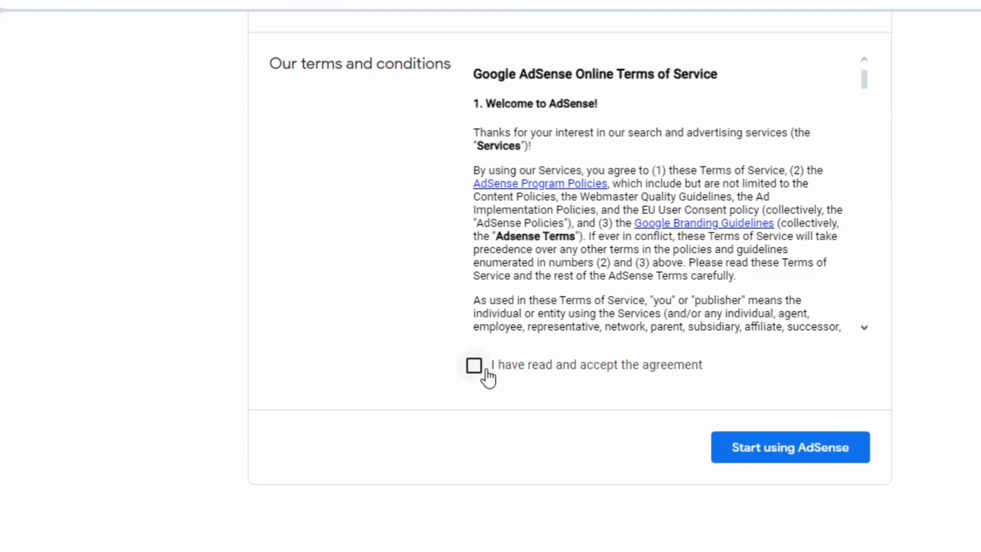
left_click(474, 365)
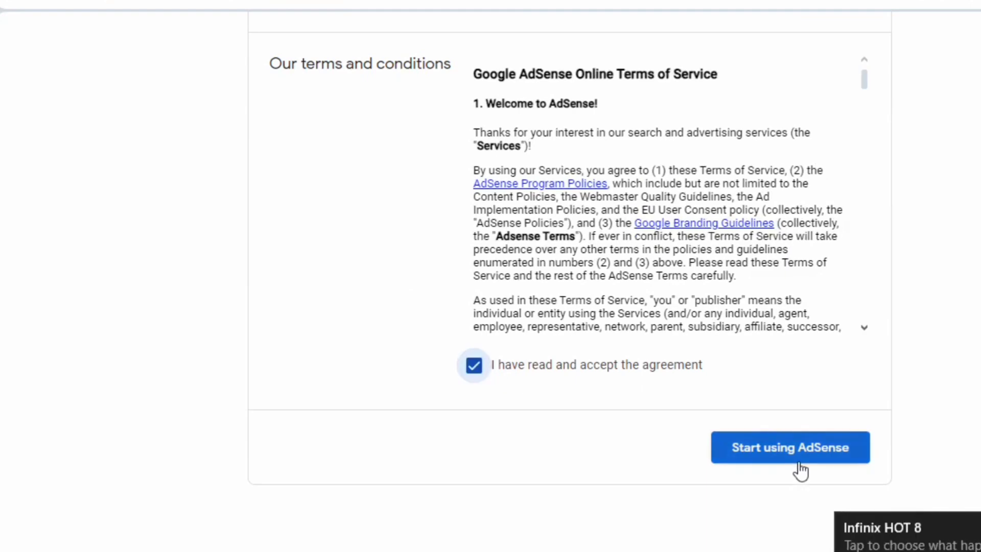
left_click(799, 459)
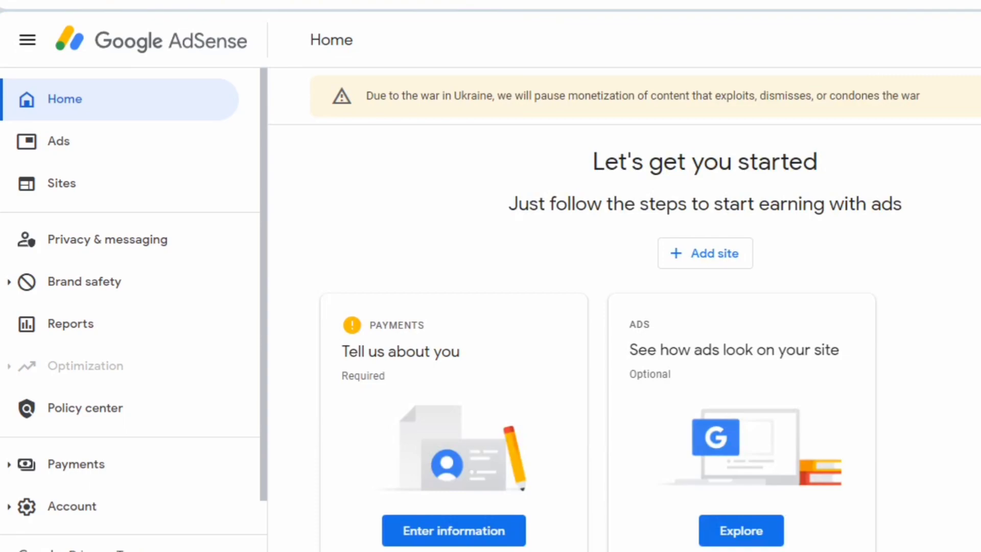
- Open the customer information form of the required payments task and review the payments profile
scroll(483, 466, "down", 2)
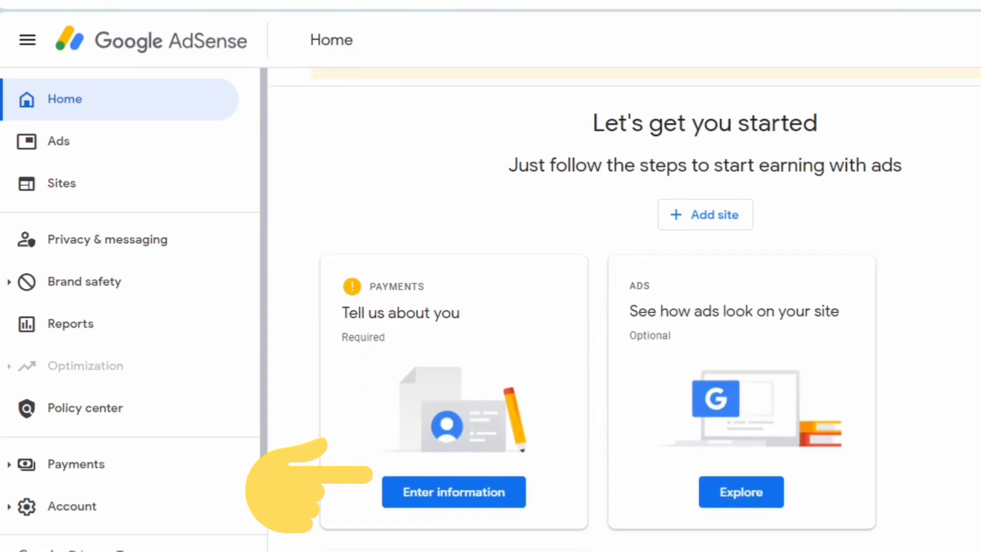
left_click(482, 467)
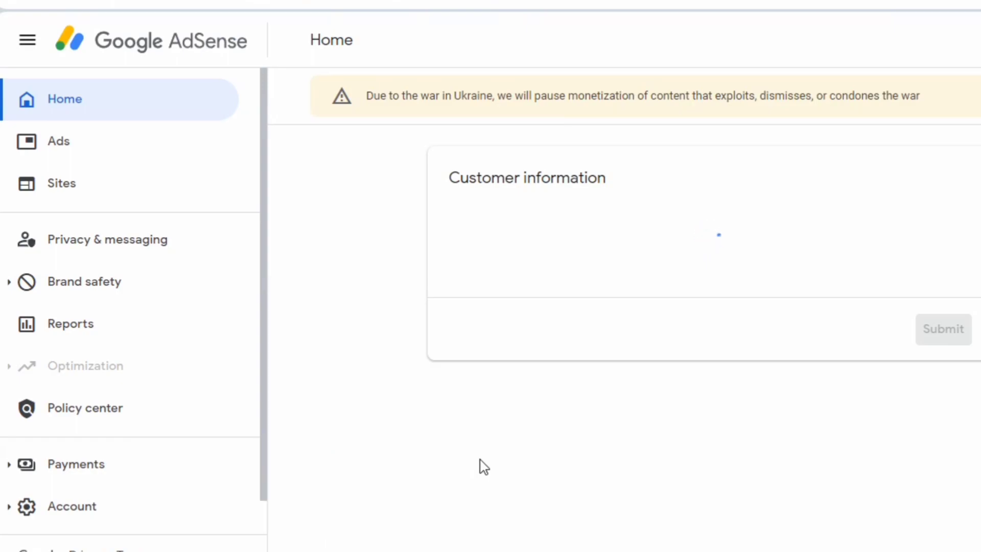
scroll(605, 327, "down", 3)
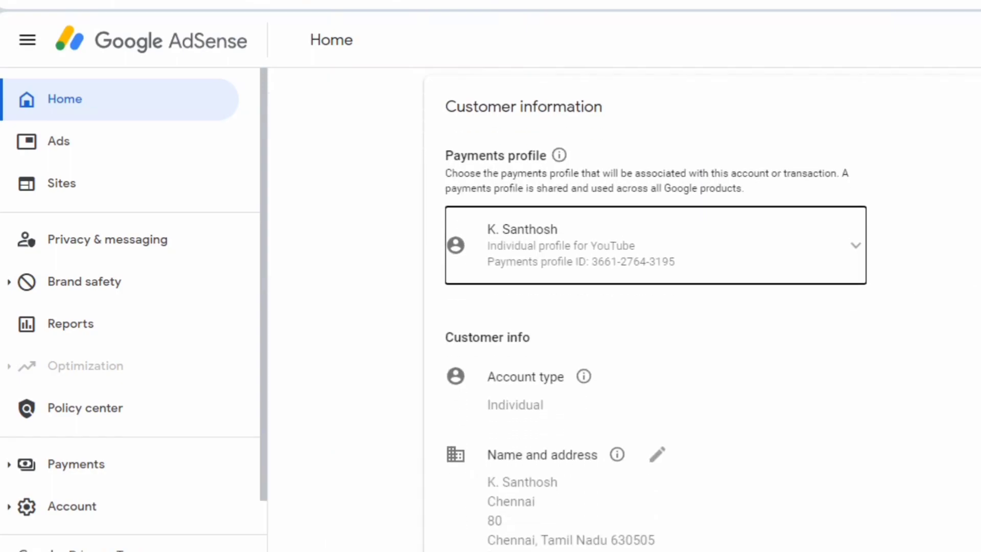
mouse_move(578, 309)
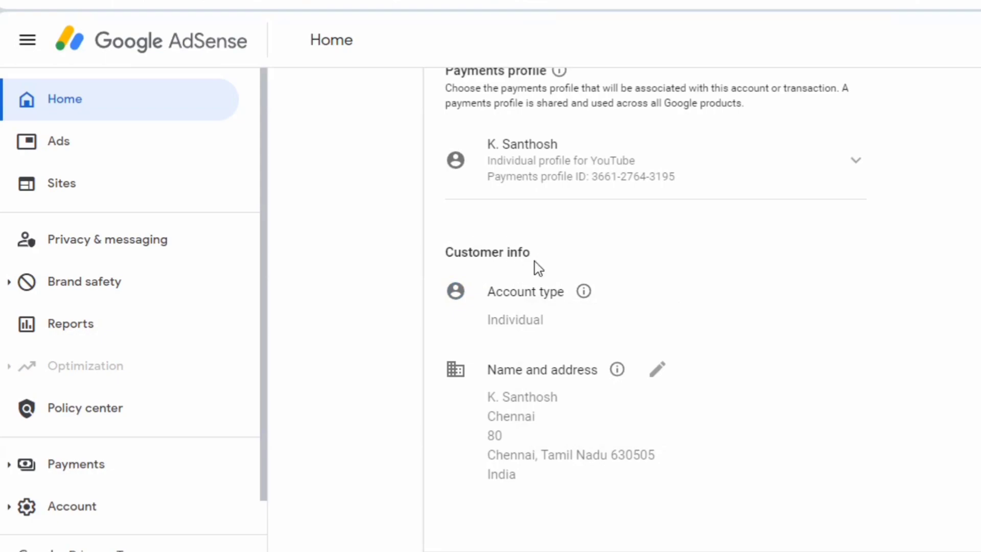
- Edit the name and address in the customer info, including city and postal code, and submit the form
left_click(655, 370)
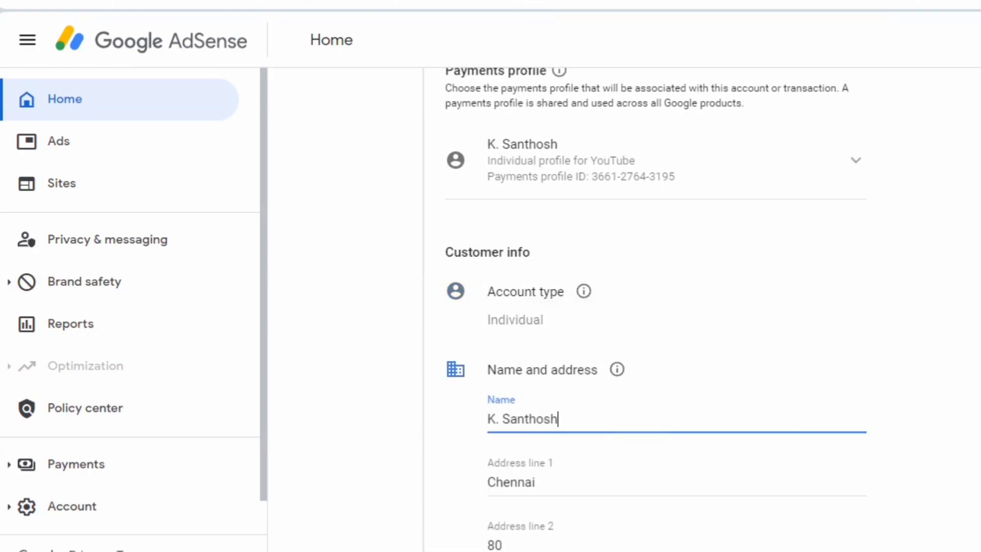
scroll(664, 327, "down", 2)
scroll(664, 327, "up", 3)
scroll(664, 327, "down", 3)
scroll(664, 327, "up", 2)
scroll(664, 327, "up", 1)
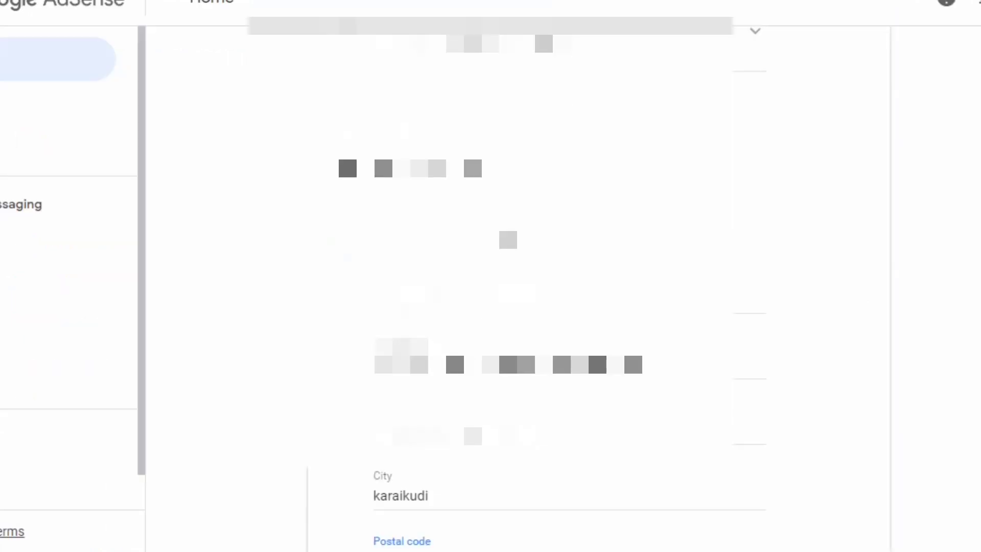
scroll(664, 357, "down", 3)
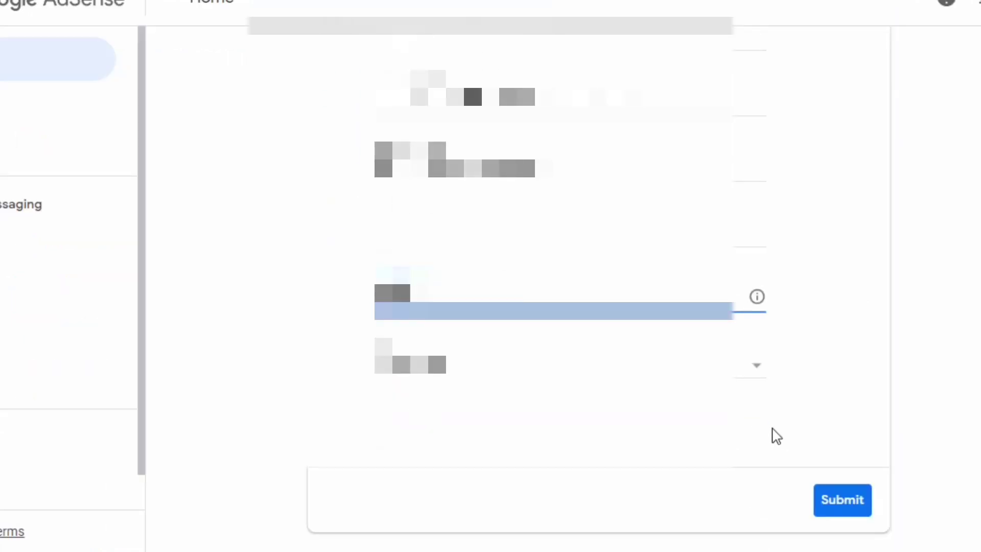
left_click(848, 499)
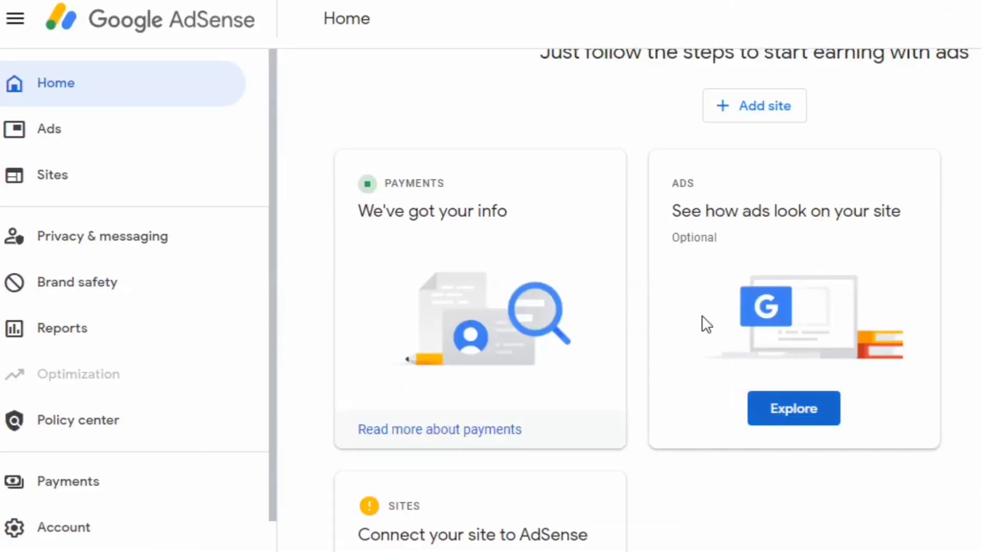
- Go to the AdSense sites overview and start adding a new site
left_click(51, 179)
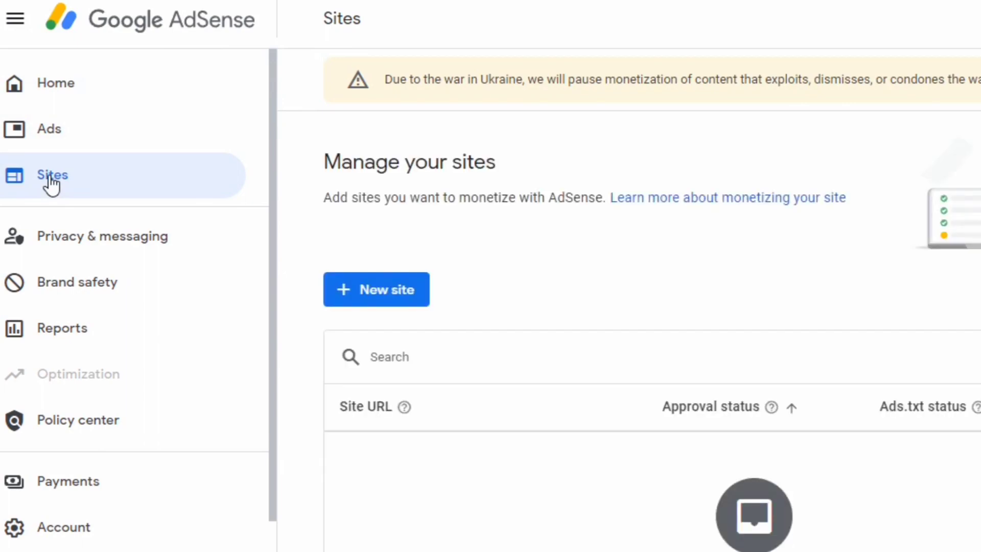
scroll(629, 332, "down", 2)
scroll(628, 332, "up", 1)
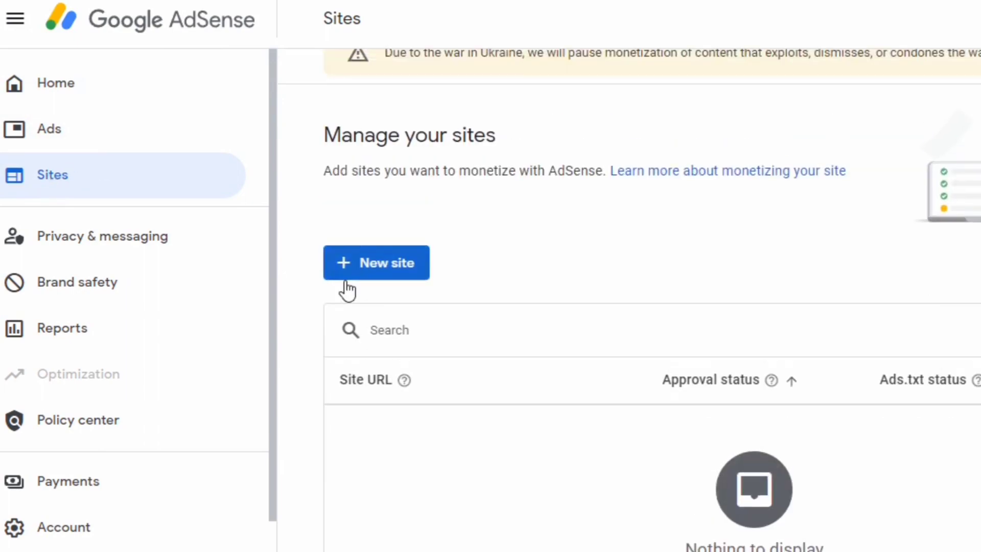
left_click(367, 266)
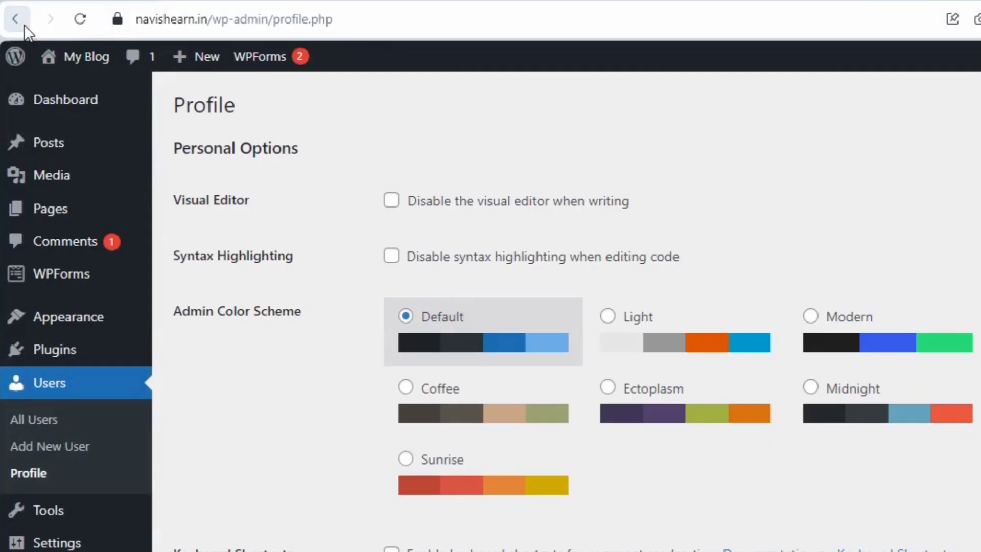
- Switch to the WordPress blog, return to its front page and copy the site address navishearn.in
left_click(17, 20)
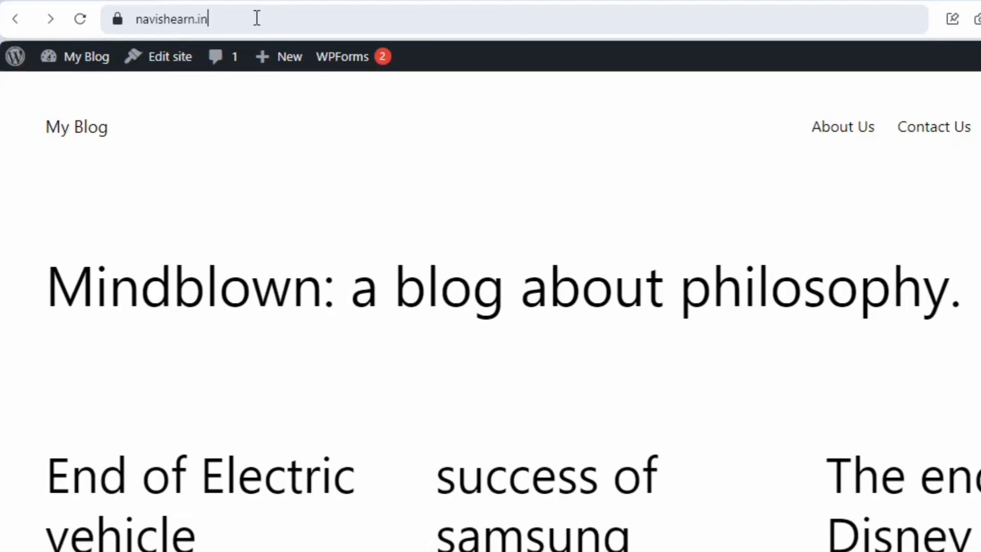
left_click(257, 18)
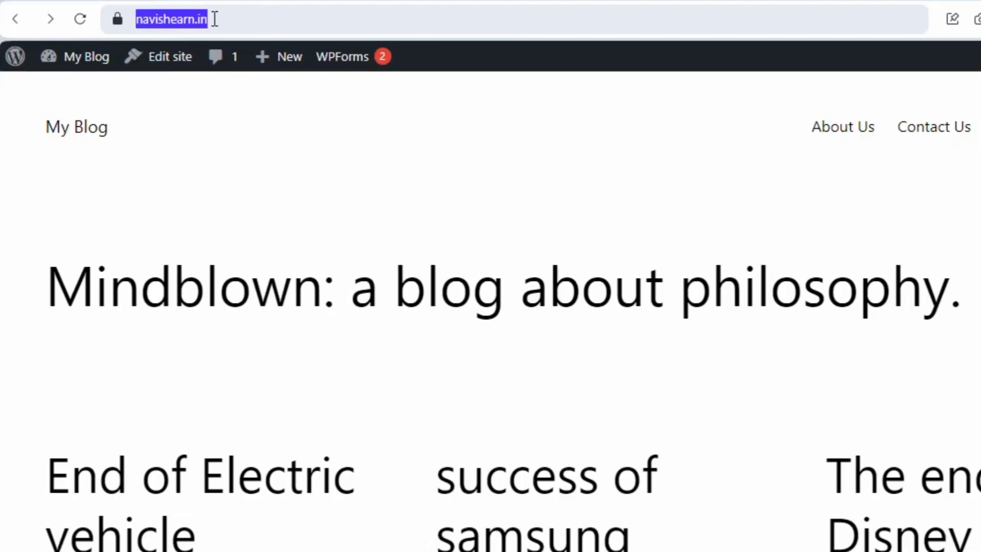
right_click(195, 20)
left_click(242, 95)
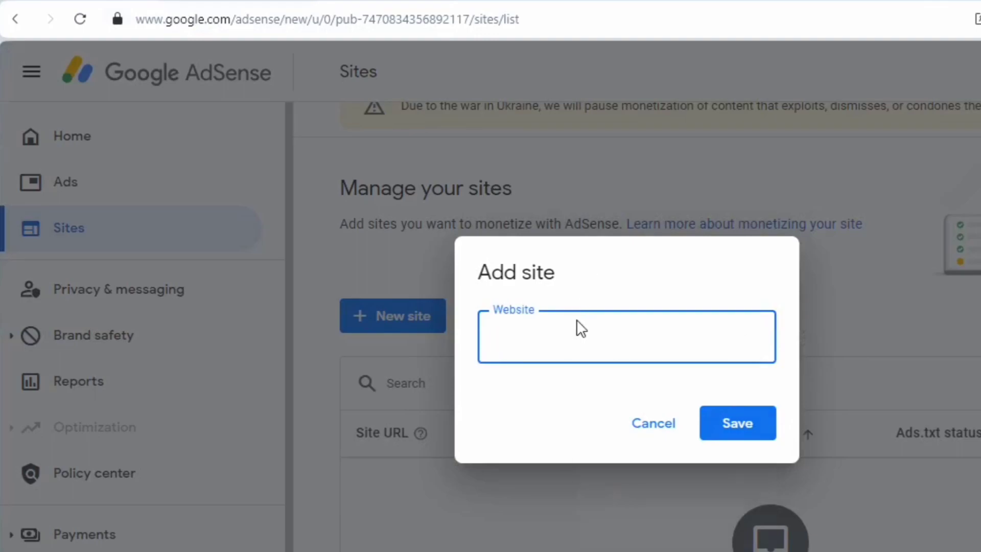
right_click(577, 320)
left_click(648, 437)
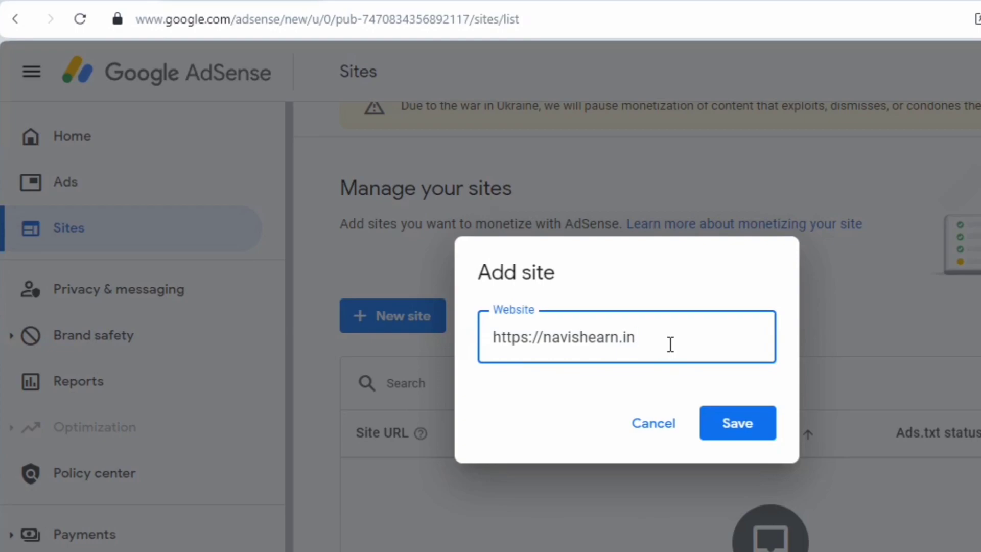
key("BackSpace")
key("BackSpace")
key("BackSpace")
key("BackSpace")
key("BackSpace")
key("BackSpace")
key("BackSpace")
key("BackSpace")
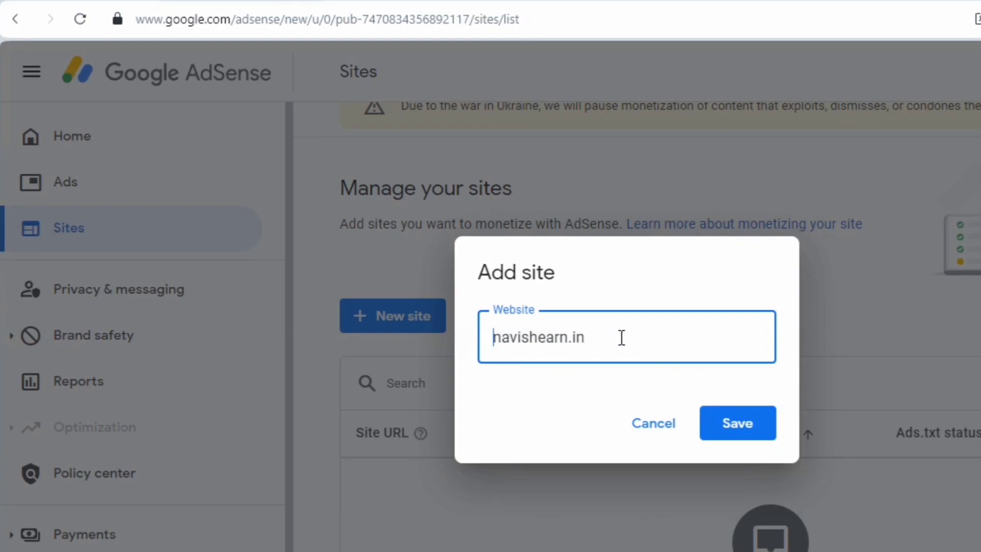
left_click(749, 416)
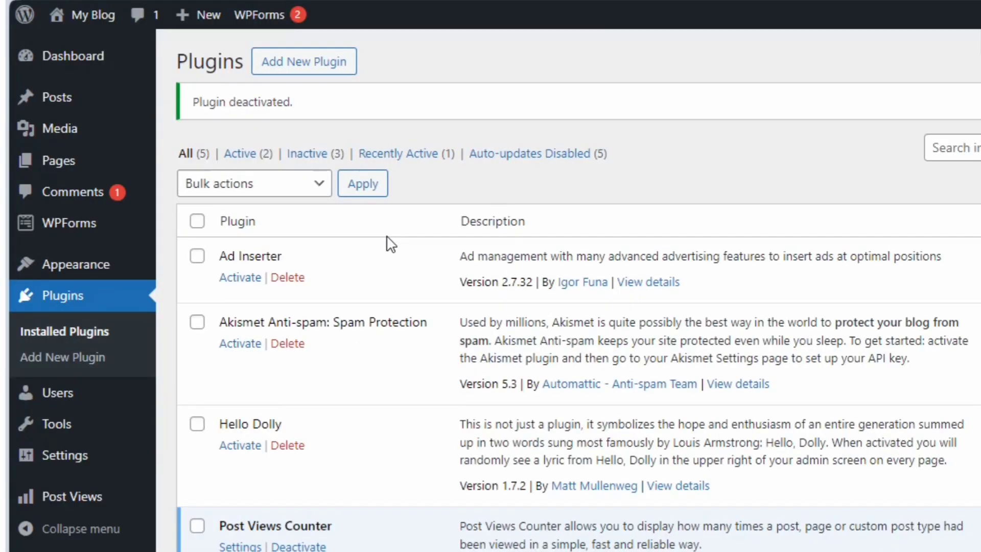
- Switch to the WordPress plugins page and search the new plugins for "header"
mouse_move(259, 15)
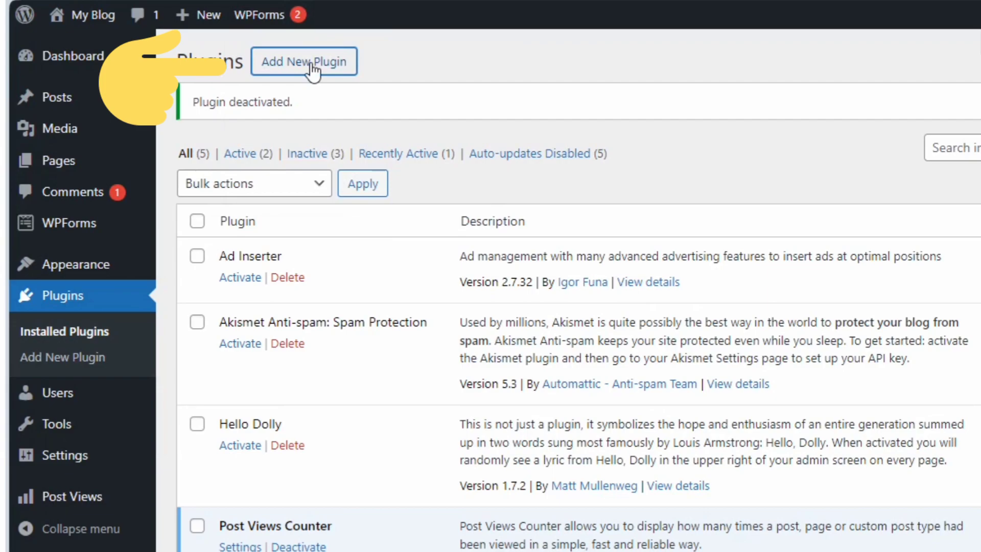
left_click(312, 72)
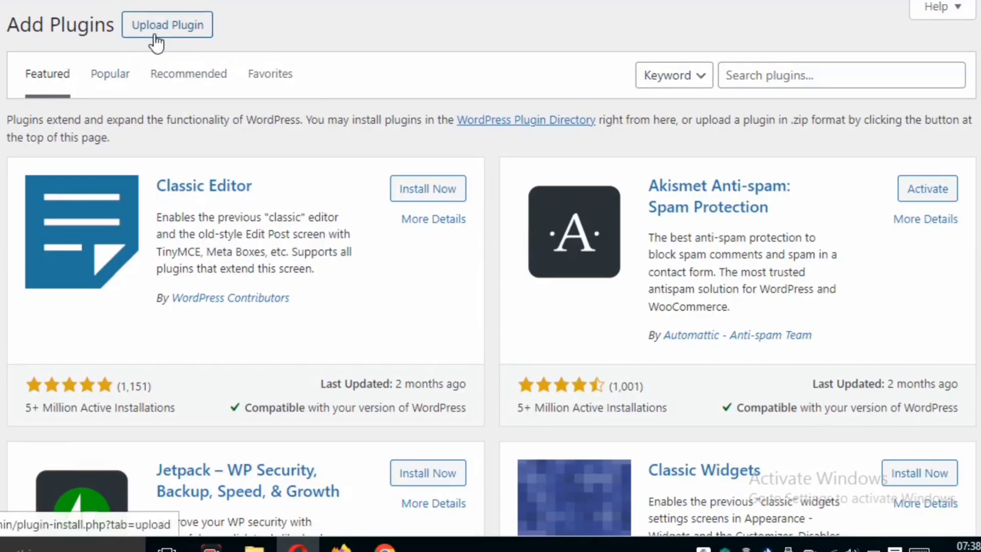
left_click(844, 73)
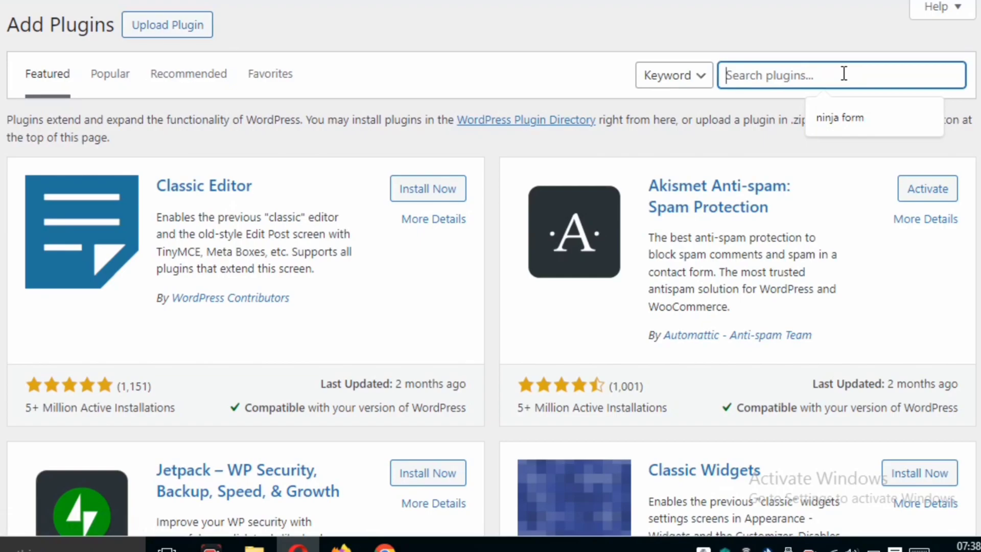
type("header")
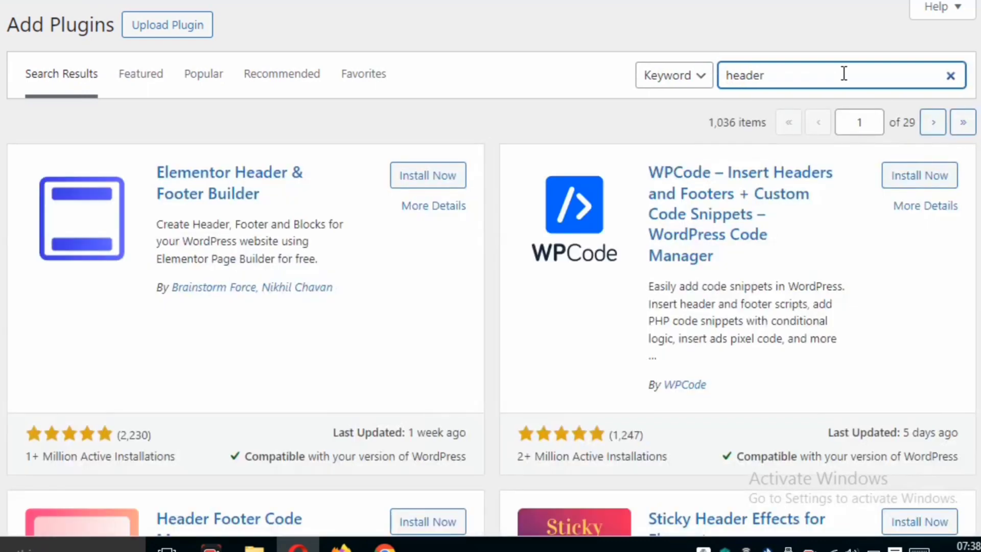
- Install and activate the Header Footer Code Manager plugin by 99robots
scroll(490, 276, "down", 5)
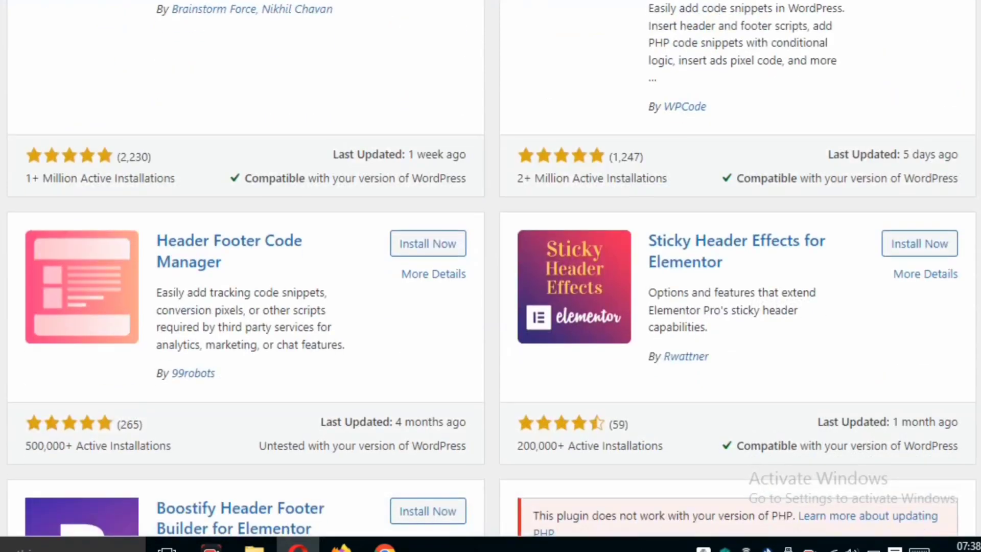
left_click(429, 249)
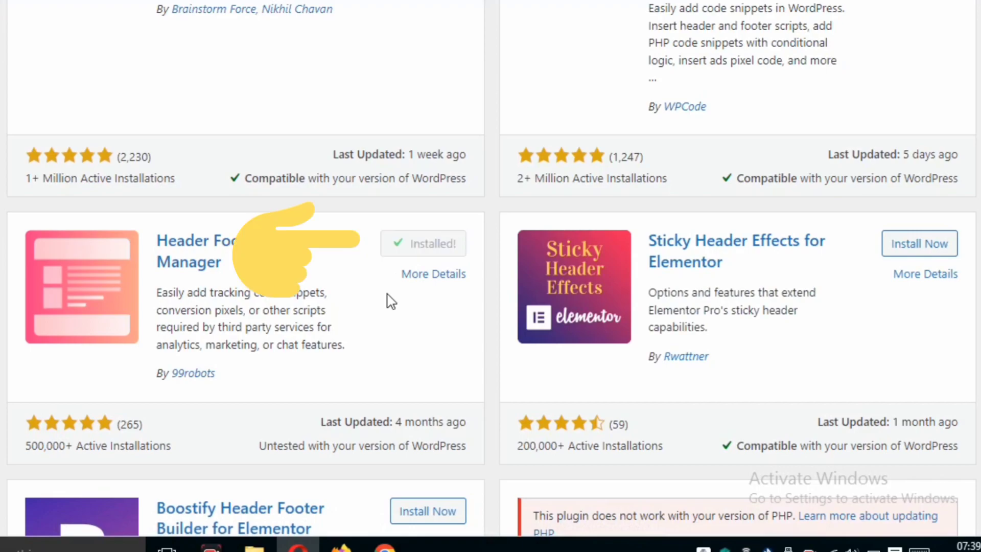
left_click(449, 250)
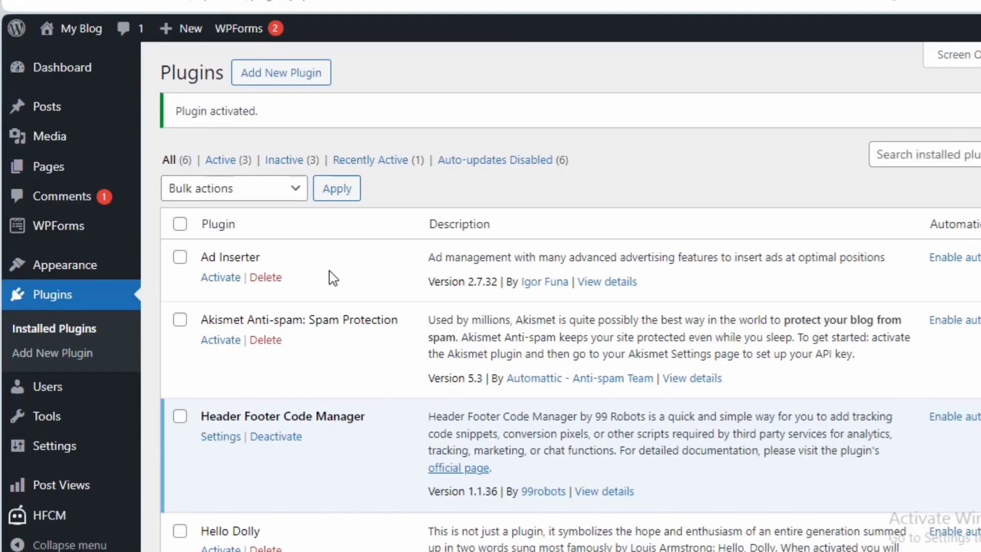
- Start a new snippet in Header Footer Code Manager and name it "Adsence verify"
mouse_move(31, 517)
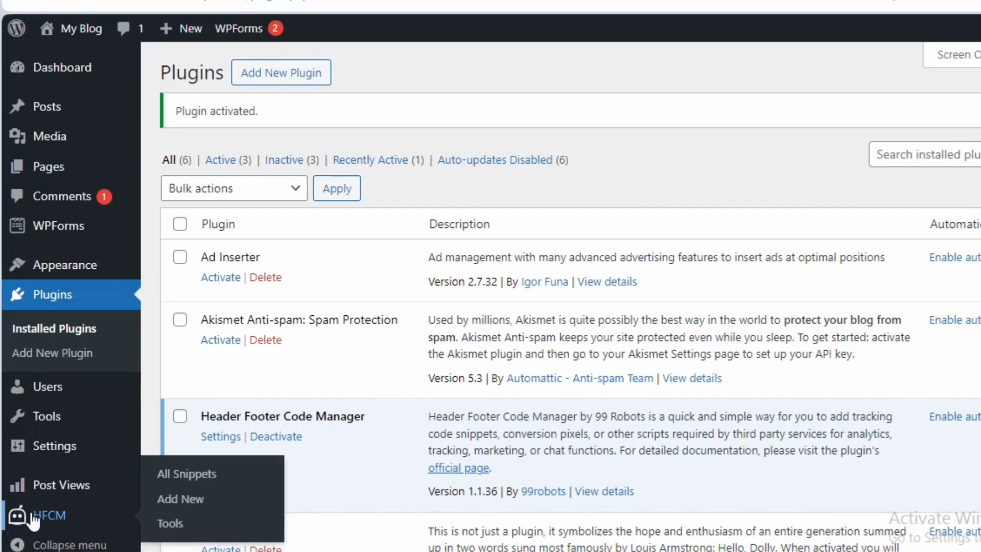
left_click(31, 516)
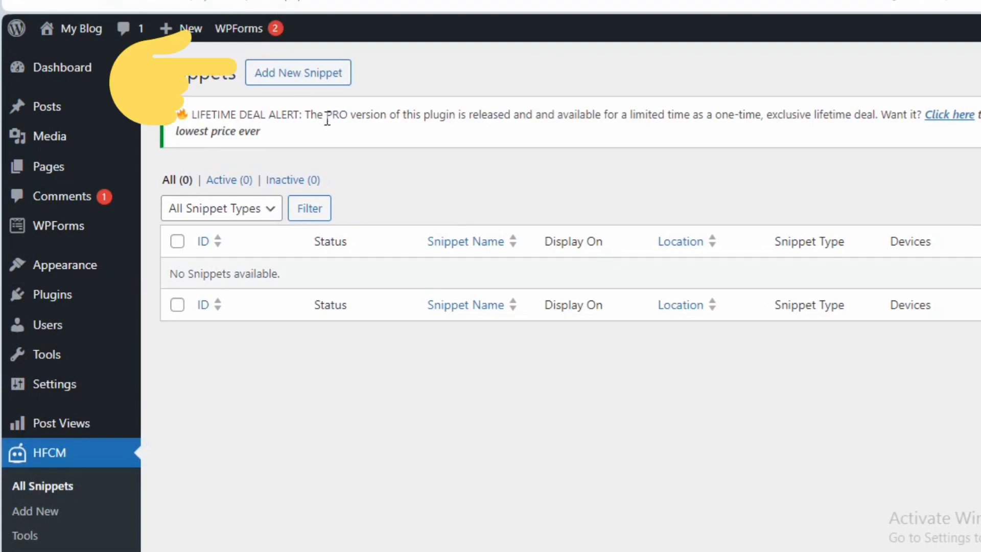
left_click(322, 85)
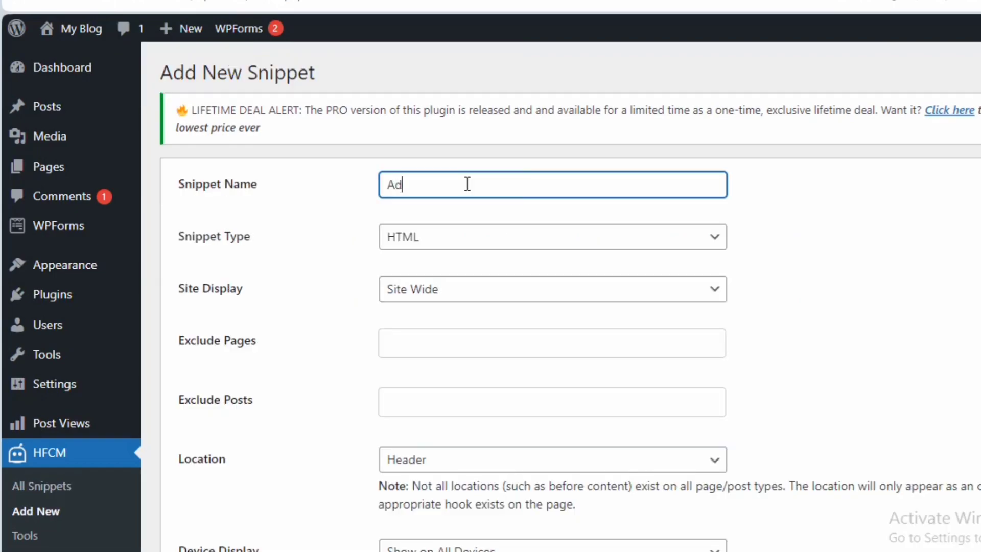
type("Adsence v")
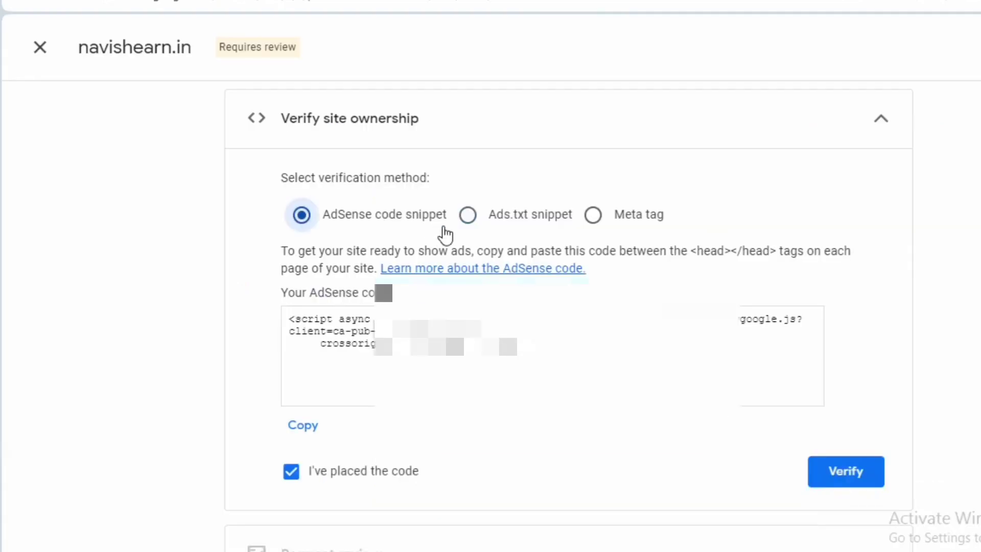
- Copy the AdSense code snippet from AdSense's site ownership verification and paste it into the code area of the new WordPress snippet
left_click(297, 434)
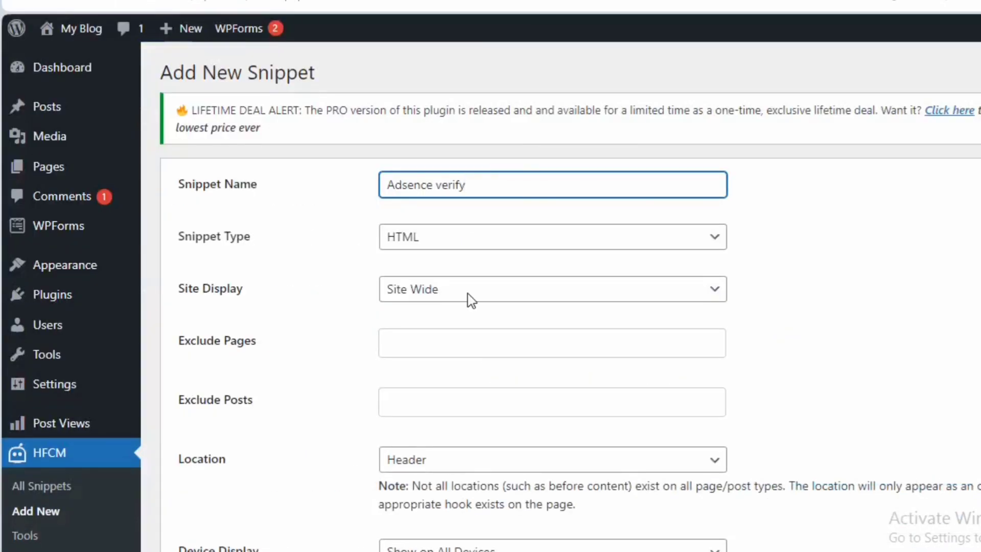
scroll(511, 307, "down", 10)
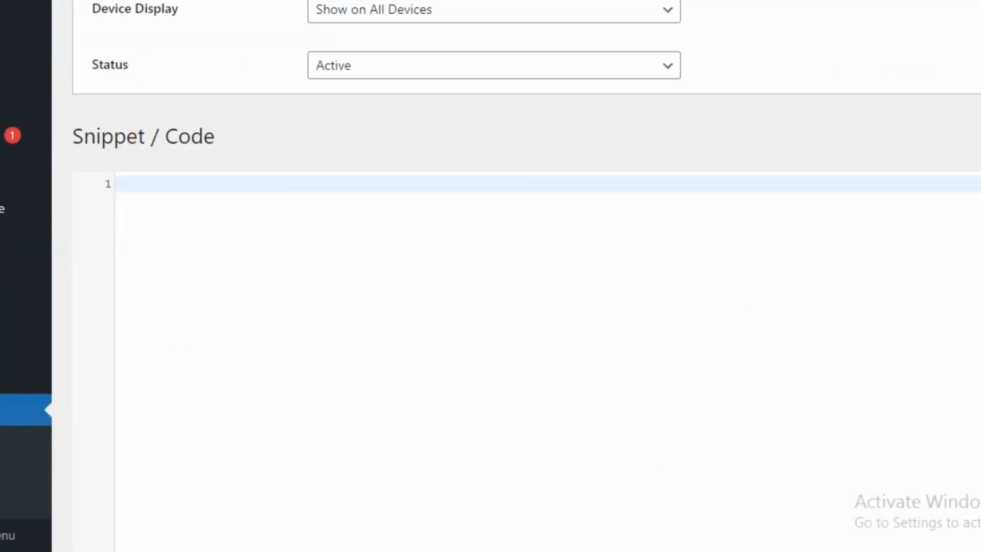
scroll(511, 276, "down", 1)
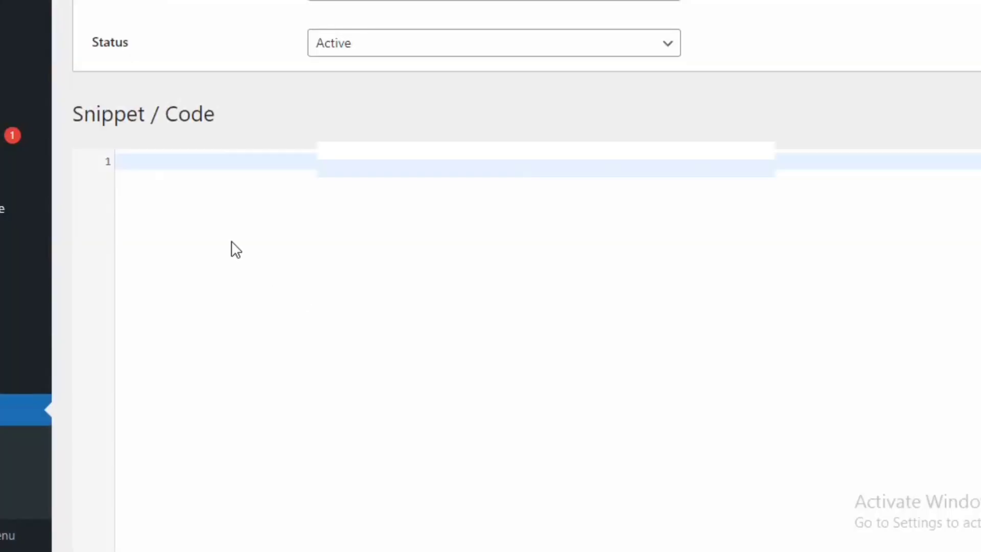
right_click(231, 248)
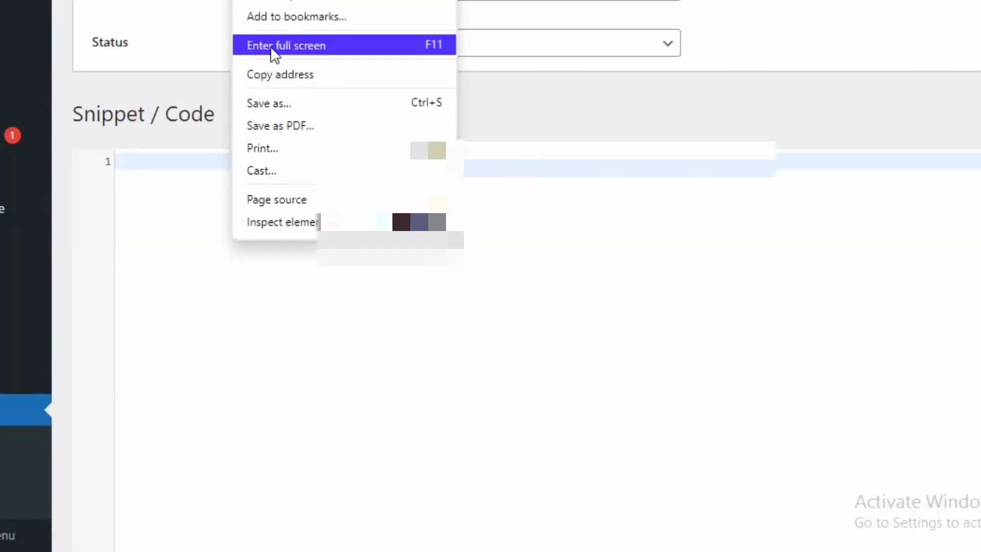
left_click(164, 164)
right_click(165, 165)
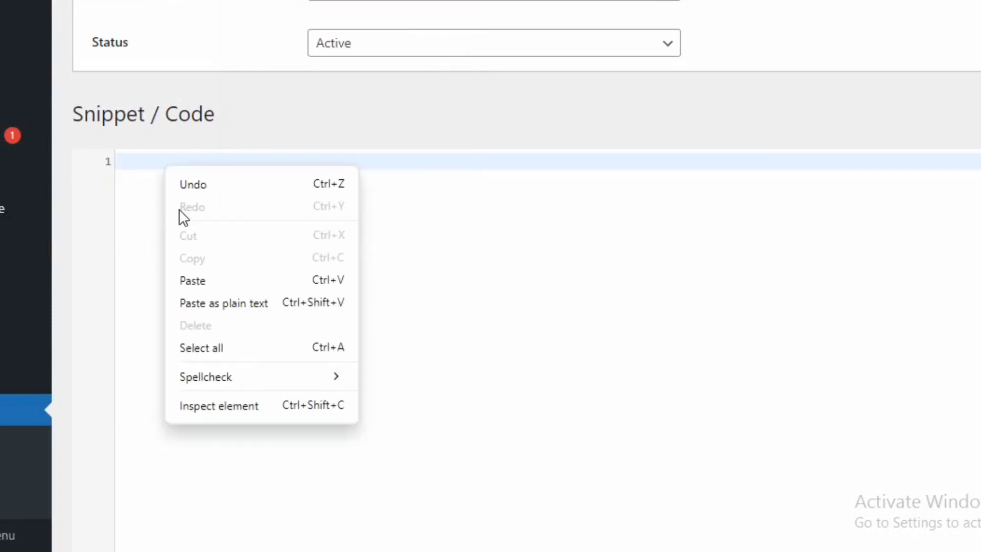
left_click(201, 276)
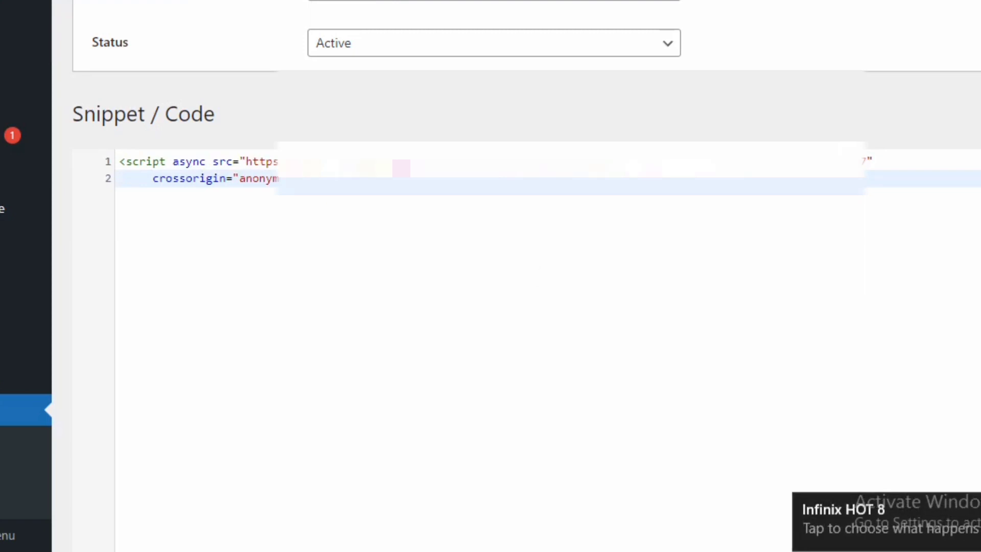
- Save the "Adsence verify" snippet with the pasted AdSense code
scroll(498, 458, "down", 5)
scroll(498, 458, "up", 5)
scroll(503, 465, "down", 5)
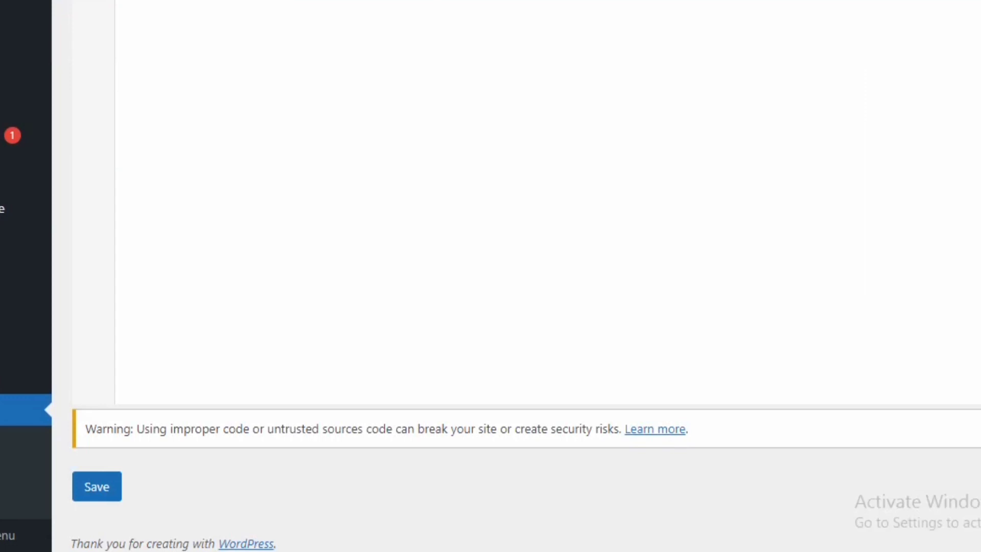
left_click(100, 494)
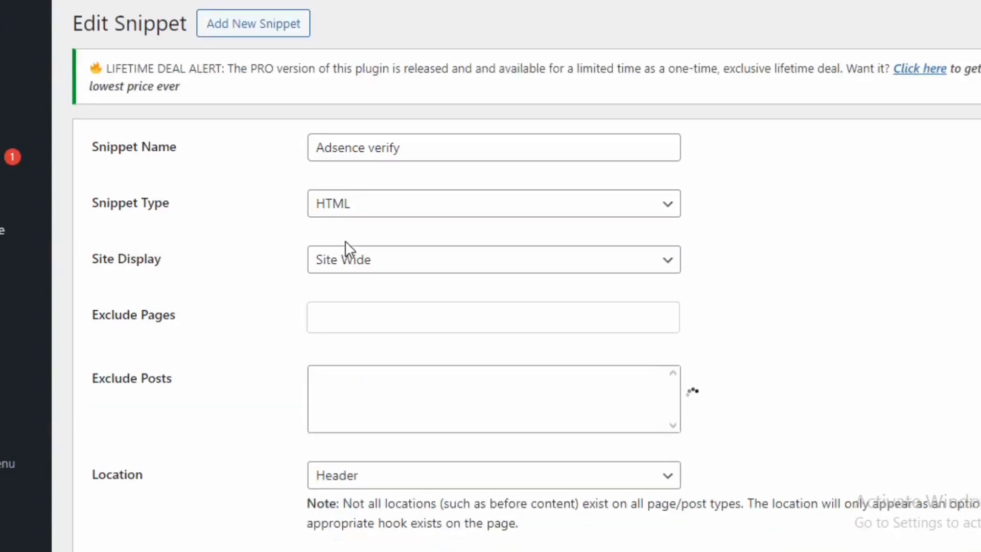
scroll(146, 234, "down", 10)
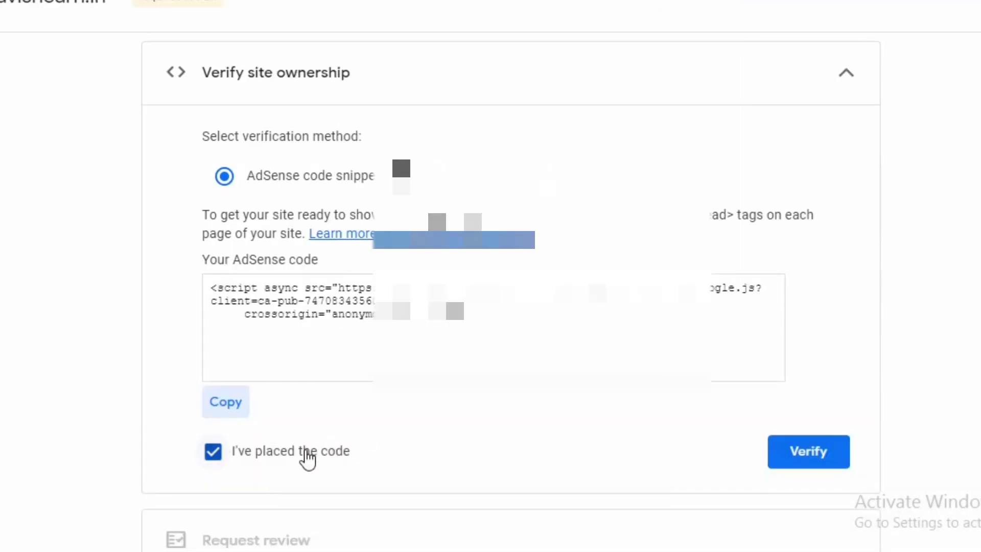
- Switch to AdSense, verify ownership of navishearn.in with the code marked as placed, and request the site's review
left_click(307, 452)
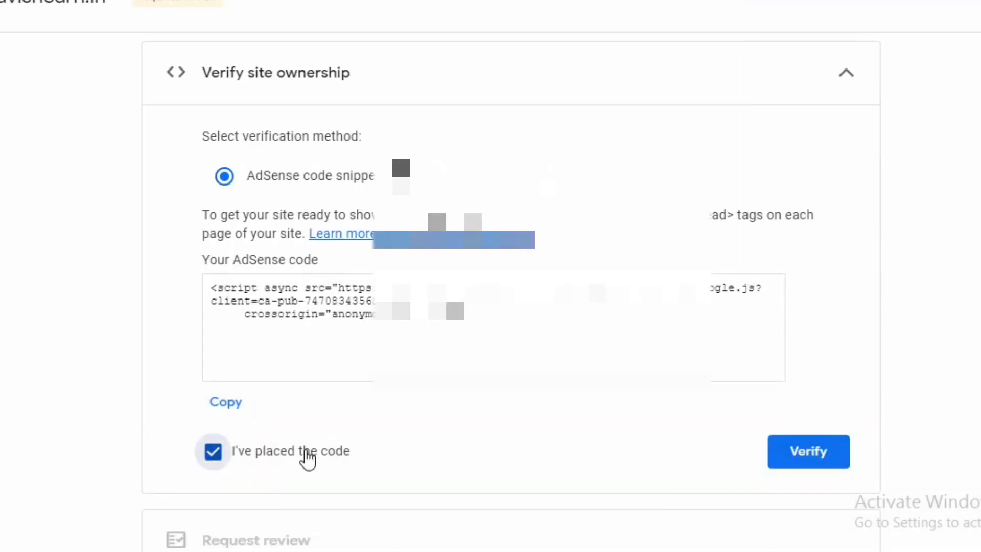
left_click(306, 452)
left_click(822, 441)
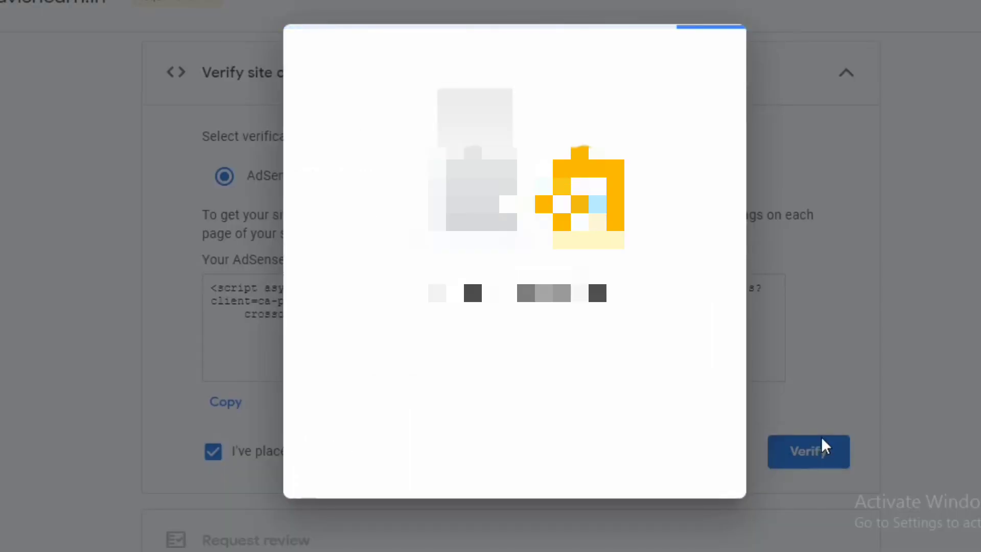
left_click(514, 457)
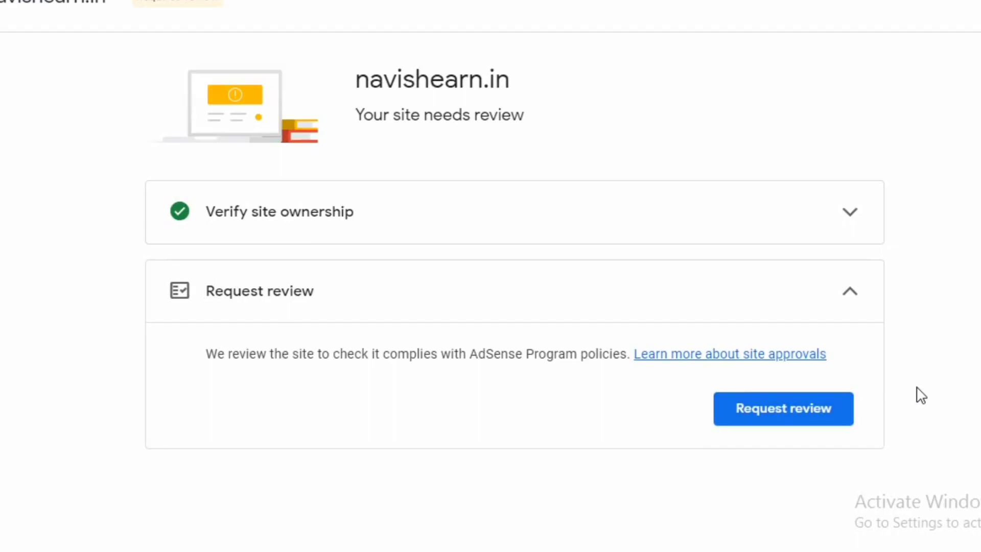
left_click(831, 416)
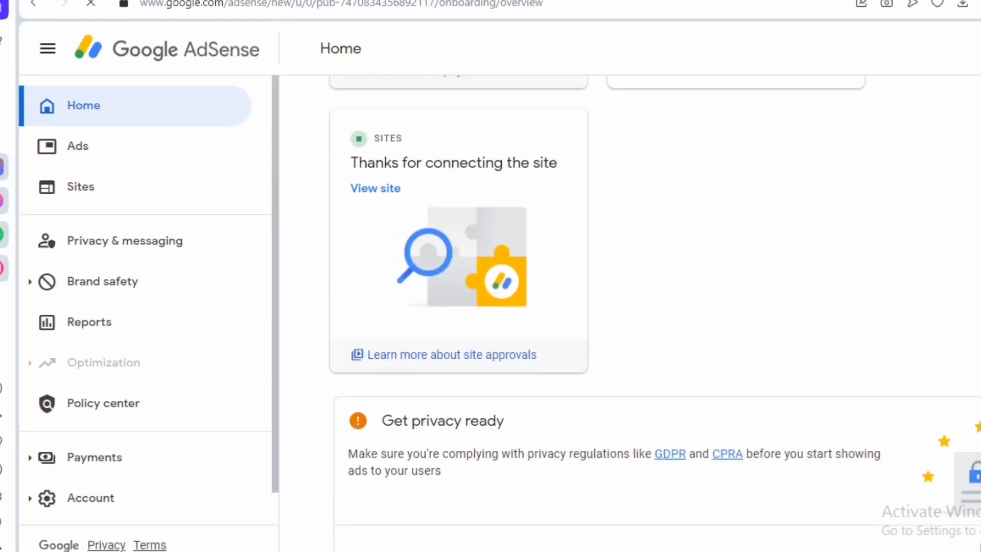
- Review the AdSense home overview of setup steps for navishearn.in and open the Ads page
scroll(630, 313, "up", 6)
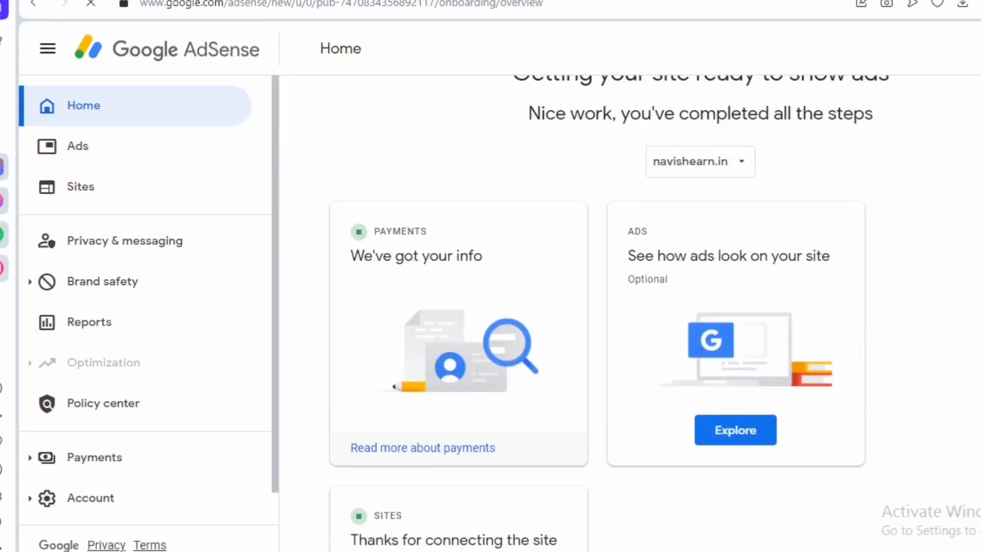
scroll(629, 314, "up", 2)
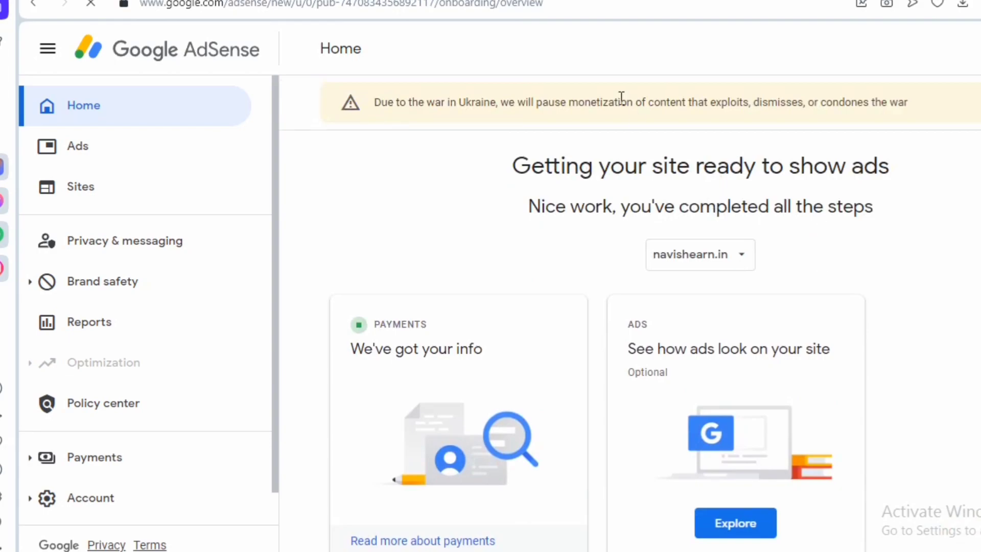
left_click(69, 148)
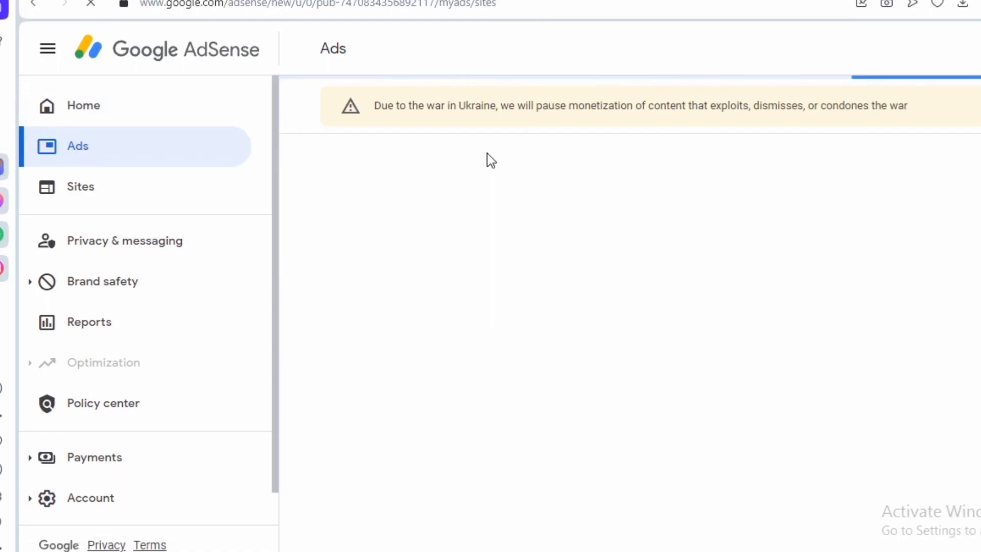